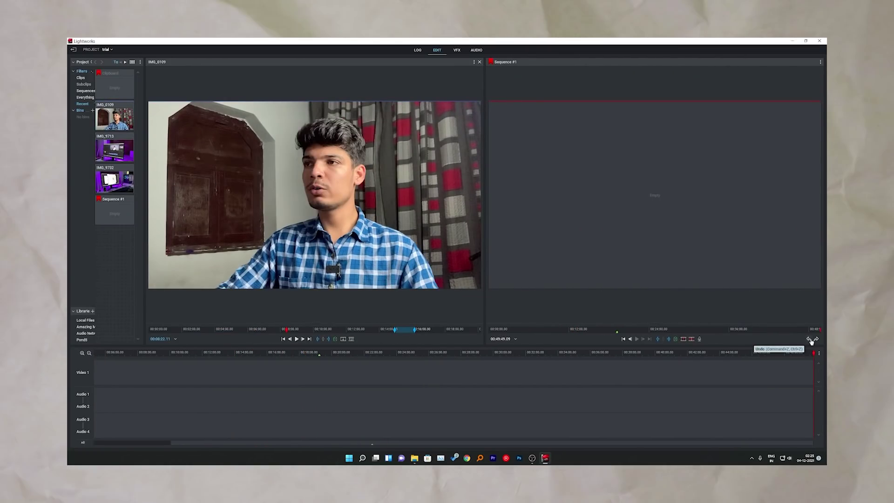
Step: Redo the placement of IMG_0109 in the sequence and close the gap before the clip on the timeline
{"action": "left_click", "coordinate": [816, 340]}
{"action": "right_click", "coordinate": [231, 378]}
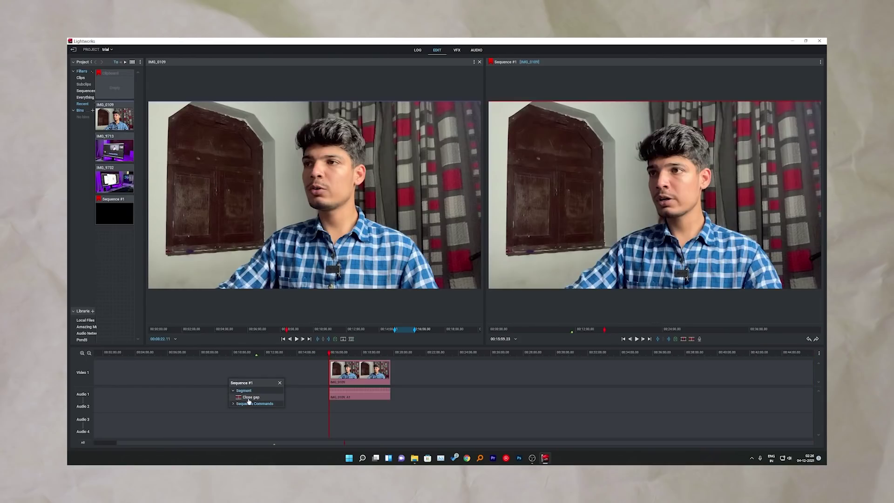
{"action": "left_click", "coordinate": [235, 404]}
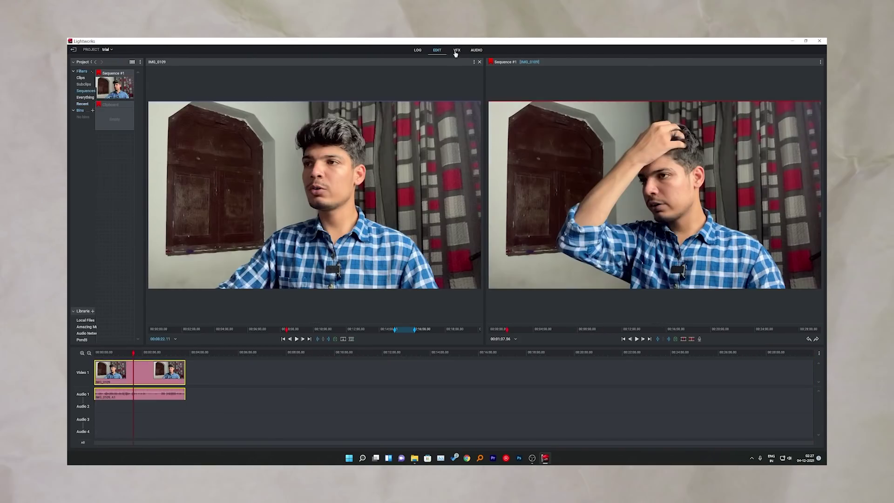
Step: Try to apply the CC & Gradient Blend-2 preset look to the clip in the VFX workspace
{"action": "left_click", "coordinate": [457, 52]}
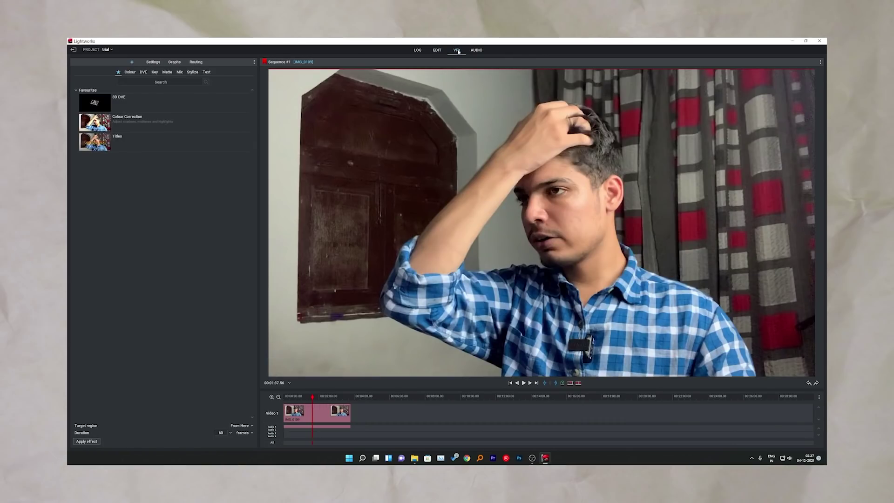
{"action": "left_click", "coordinate": [130, 72]}
{"action": "scroll", "coordinate": [140, 214], "scroll_direction": "down", "scroll_amount": 6}
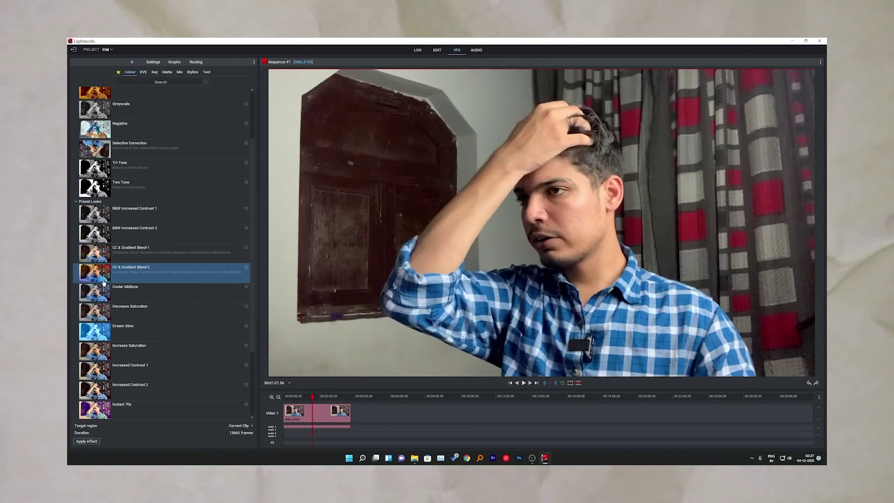
{"action": "left_click_drag", "start_coordinate": [104, 281], "coordinate": [285, 366]}
{"action": "left_click_drag", "start_coordinate": [309, 419], "coordinate": [310, 418]}
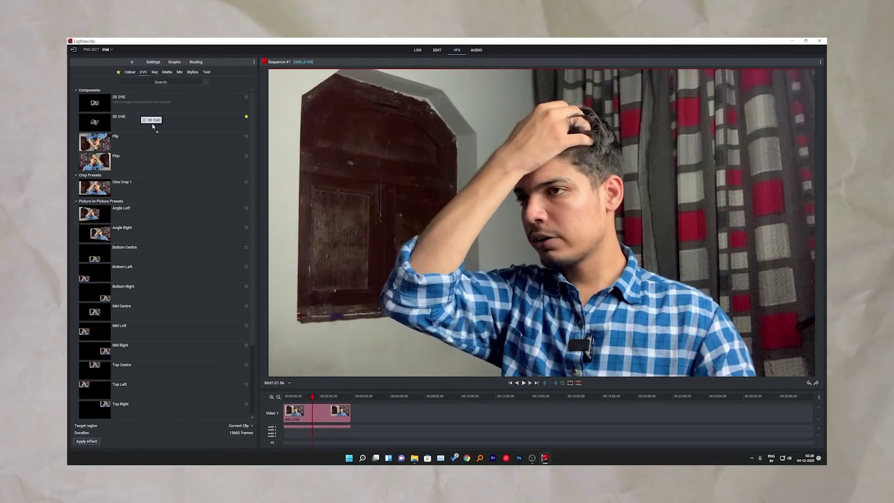
Step: Apply the 2D DVE effect to the clip, adjust its position and scale, and play the result
{"action": "left_click_drag", "start_coordinate": [154, 127], "coordinate": [278, 402]}
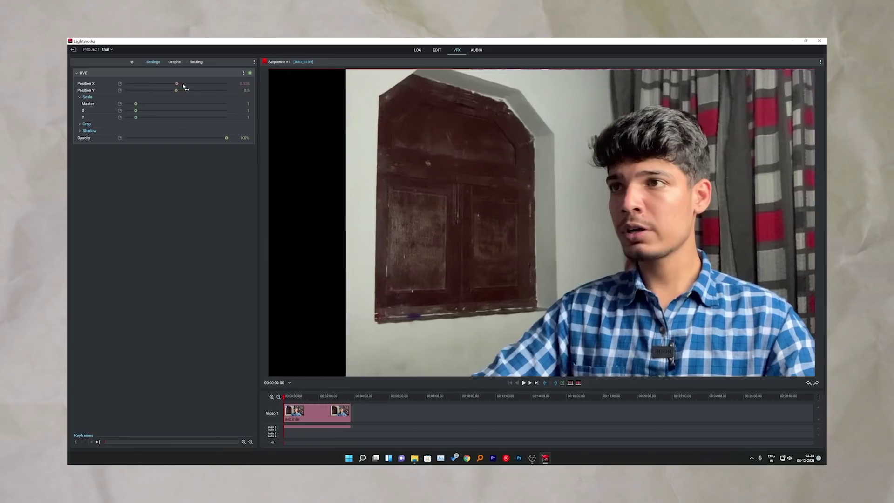
{"action": "left_click_drag", "start_coordinate": [175, 87], "coordinate": [174, 88]}
{"action": "left_click_drag", "start_coordinate": [135, 110], "coordinate": [151, 116]}
{"action": "key", "text": "space"}
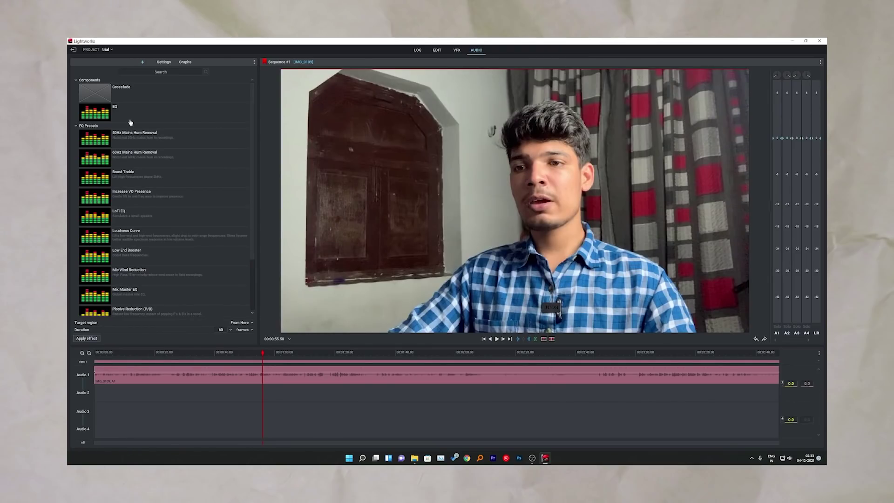
Step: Apply the EQ effect to the clip on the Audio 1 track
{"action": "left_click", "coordinate": [126, 116]}
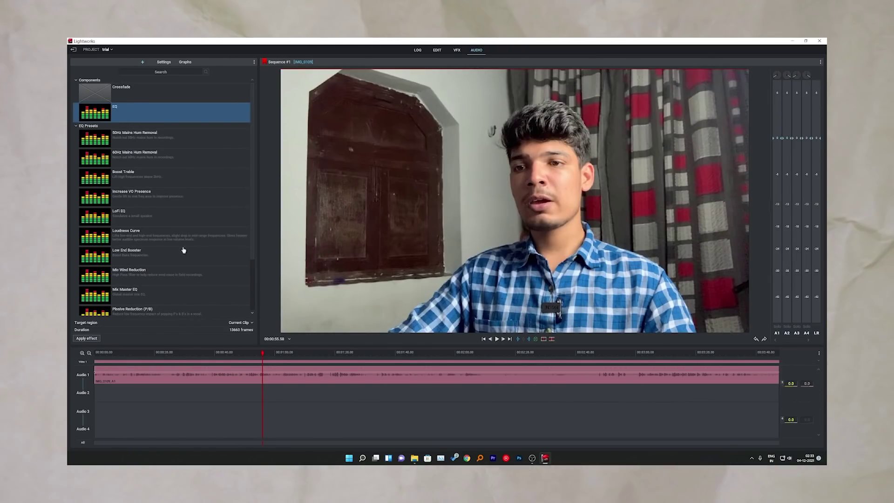
{"action": "left_click_drag", "start_coordinate": [125, 112], "coordinate": [309, 374]}
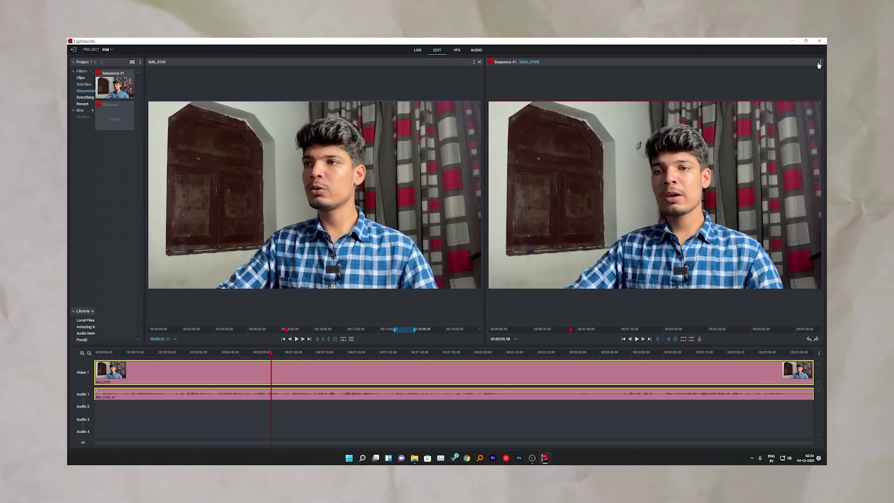
Step: Examine the sequence's export options, including the YouTube publishing settings
{"action": "left_click", "coordinate": [820, 63]}
{"action": "mouse_move", "coordinate": [745, 114]}
{"action": "left_click", "coordinate": [697, 161]}
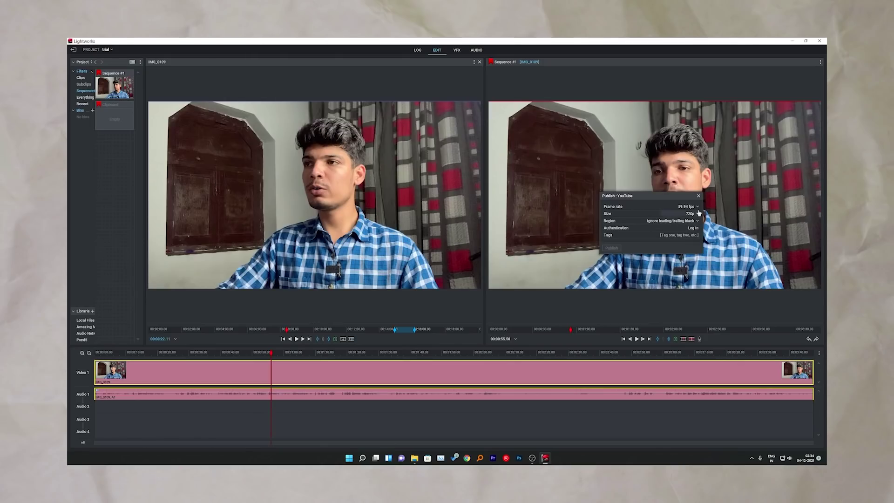
{"action": "left_click", "coordinate": [820, 62]}
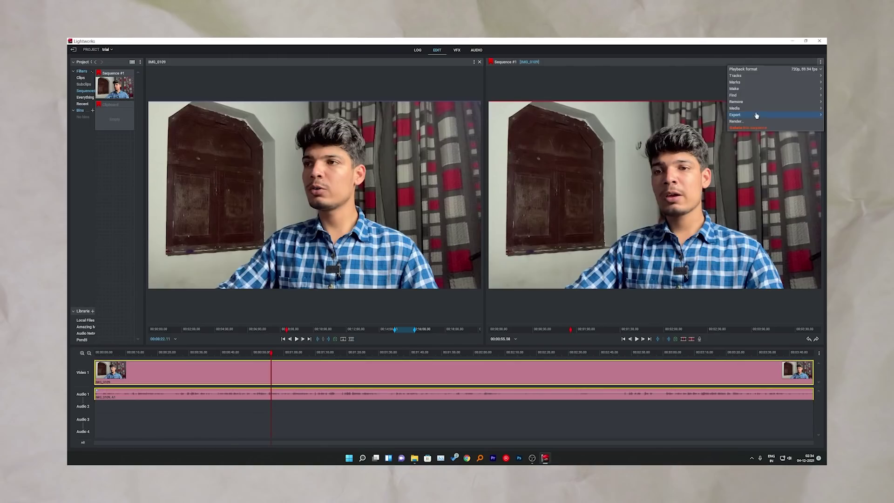
{"action": "mouse_move", "coordinate": [745, 115]}
{"action": "left_click", "coordinate": [695, 204]}
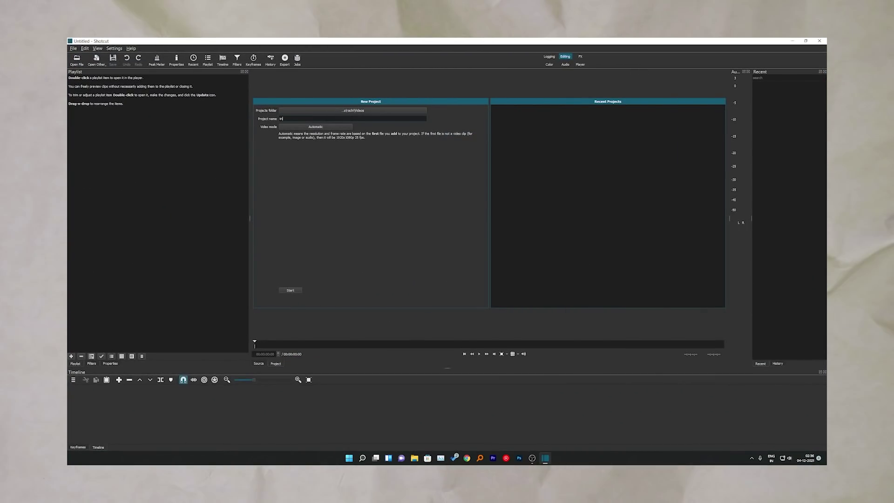
Step: In Shotcut, start a new project named trial2 with the video mode HD 1080p 60 fps
{"action": "type", "text": "2"}
{"action": "left_click", "coordinate": [316, 126]}
{"action": "left_click", "coordinate": [318, 238]}
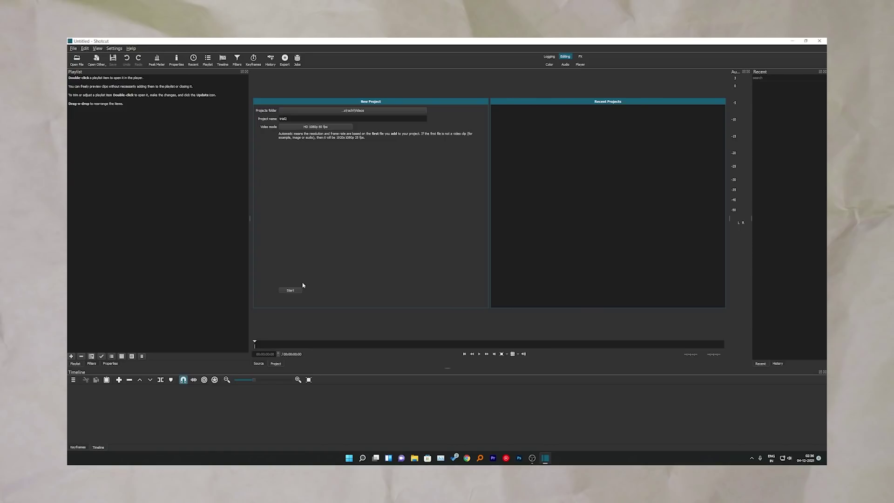
{"action": "left_click", "coordinate": [290, 291]}
Step: Open IMG_0109, IMG_9713 and IMG_9732 from the Desktop and place the first playlist clip on the timeline
{"action": "key", "text": "ctrl+o"}
{"action": "key", "text": "ctrl+a"}
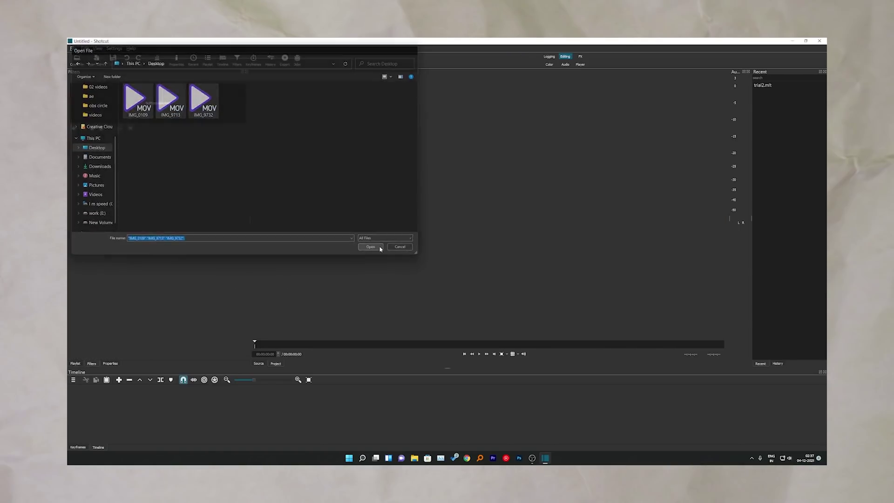
{"action": "left_click", "coordinate": [378, 247]}
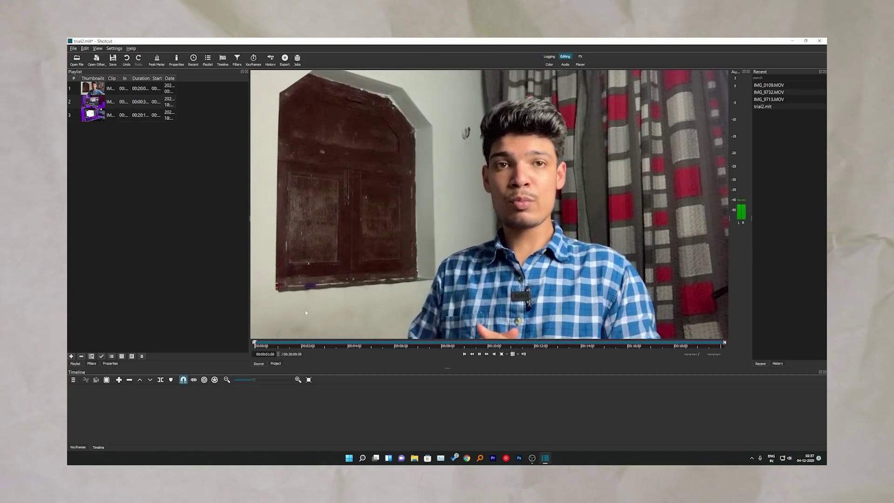
{"action": "left_click_drag", "start_coordinate": [93, 88], "coordinate": [280, 424]}
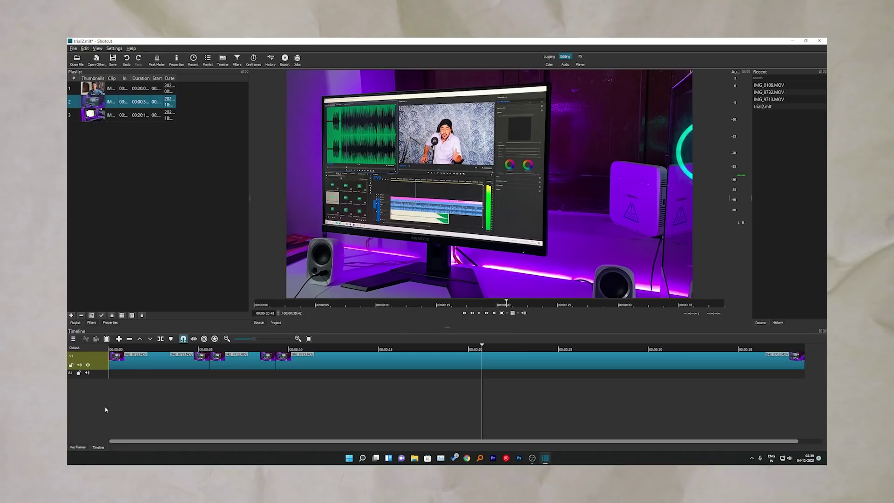
Step: Add a second video track above V1 on the timeline
{"action": "left_click", "coordinate": [73, 339]}
{"action": "left_click", "coordinate": [140, 355]}
{"action": "left_click", "coordinate": [246, 422]}
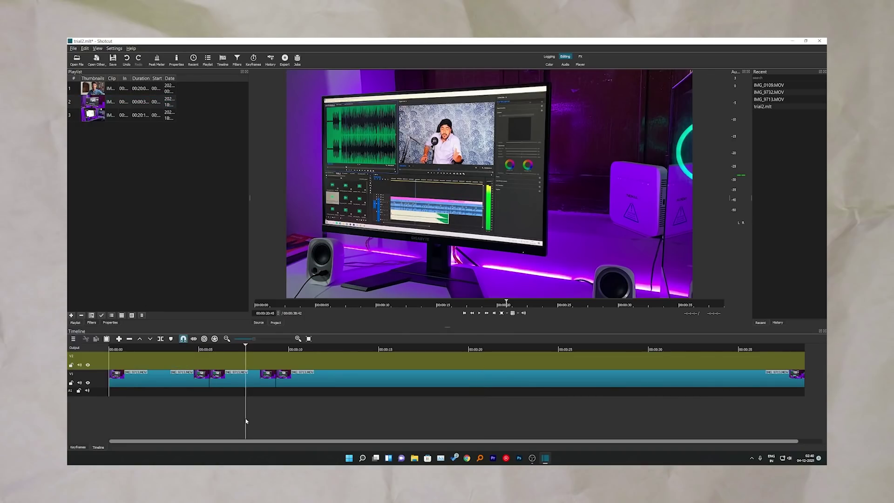
{"action": "right_click", "coordinate": [144, 363]}
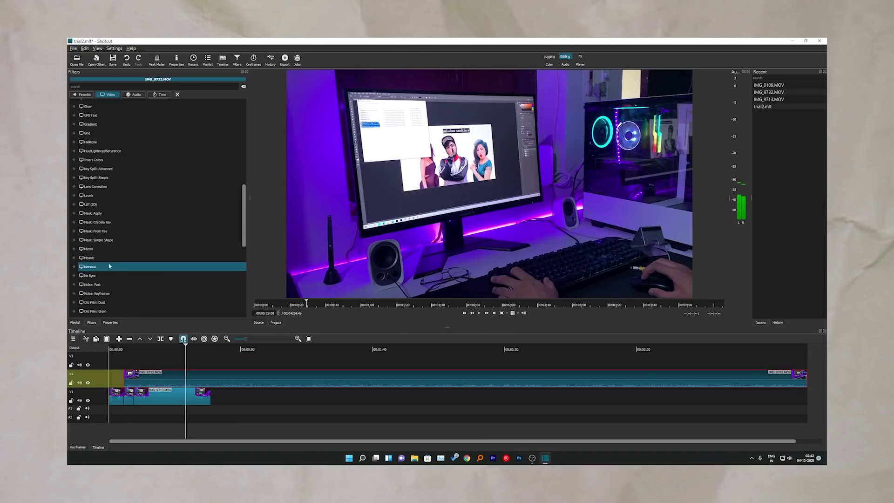
Step: Add a Text: Rich filter reading "welcome back" to the clip on V2 and open the text's font settings
{"action": "left_click", "coordinate": [99, 258]}
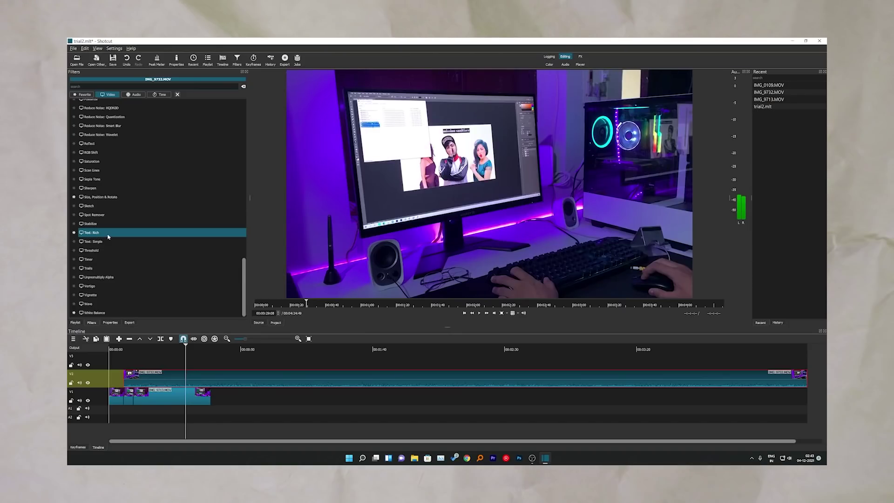
{"action": "left_click", "coordinate": [108, 237]}
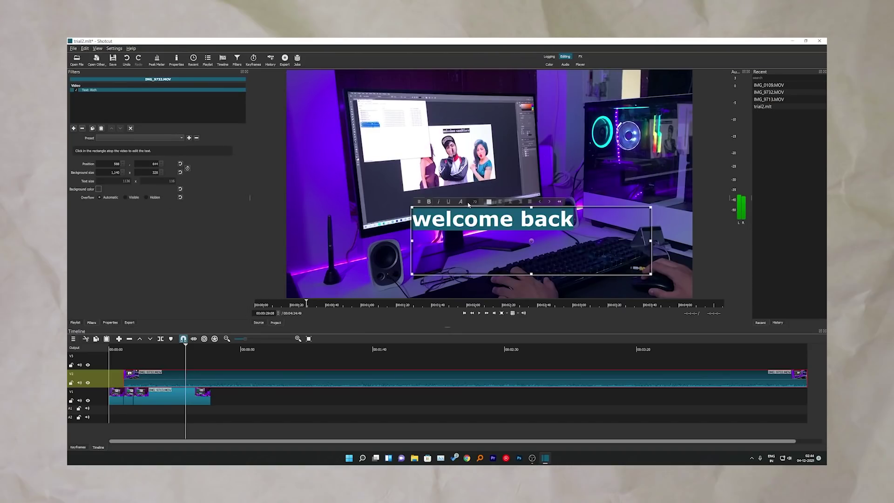
{"action": "left_click", "coordinate": [461, 202]}
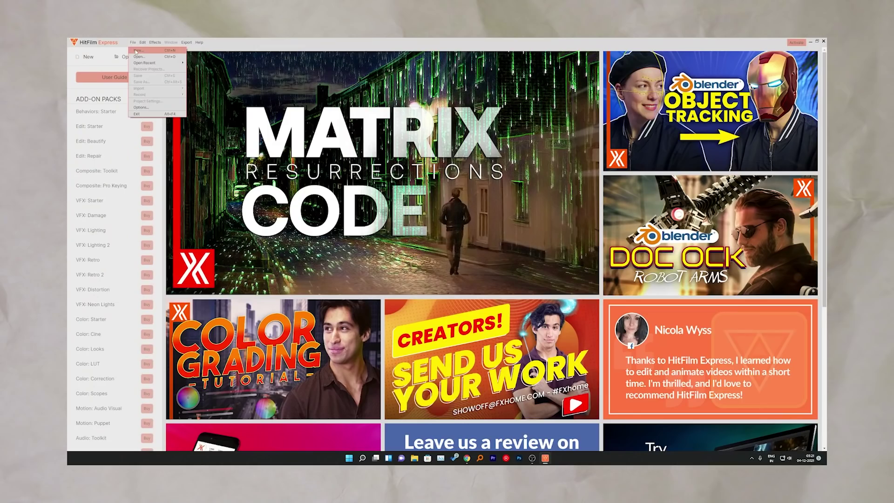
Step: In HitFilm Express, create a new project from the 1080p Full HD @ 25 fps template without creating proxies
{"action": "left_click", "coordinate": [137, 50]}
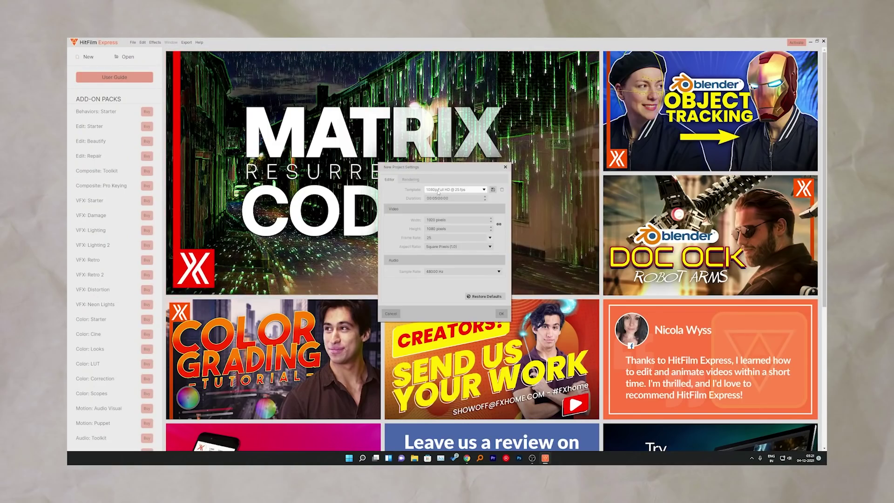
{"action": "left_click", "coordinate": [501, 314]}
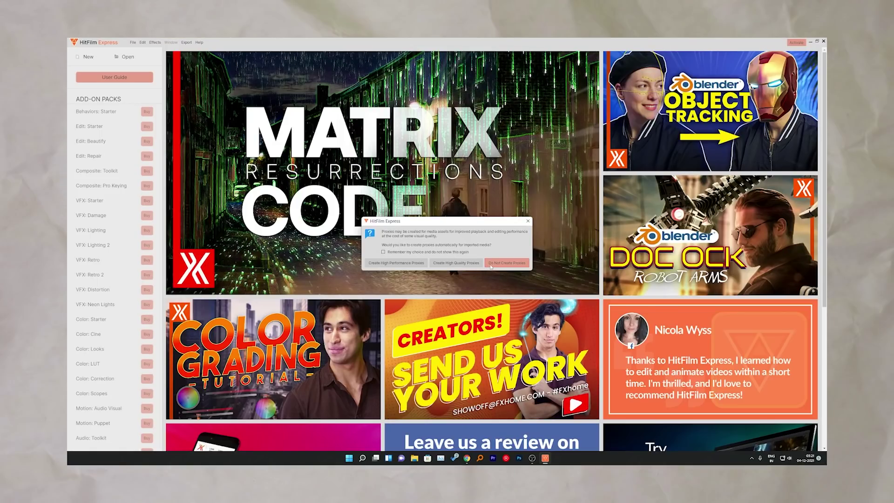
{"action": "left_click", "coordinate": [490, 264]}
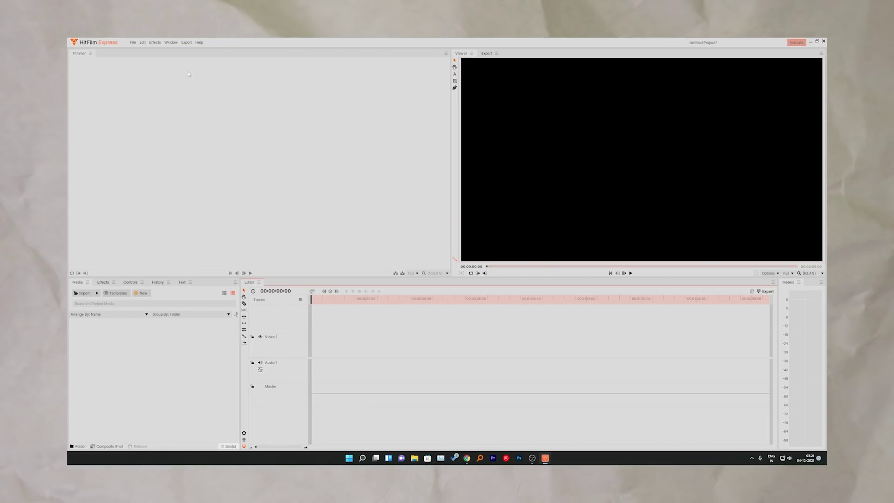
Step: Import the IMG_0109, IMG_9713 and IMG_9732 mp4 videos from the Desktop into the project media
{"action": "left_click", "coordinate": [87, 295]}
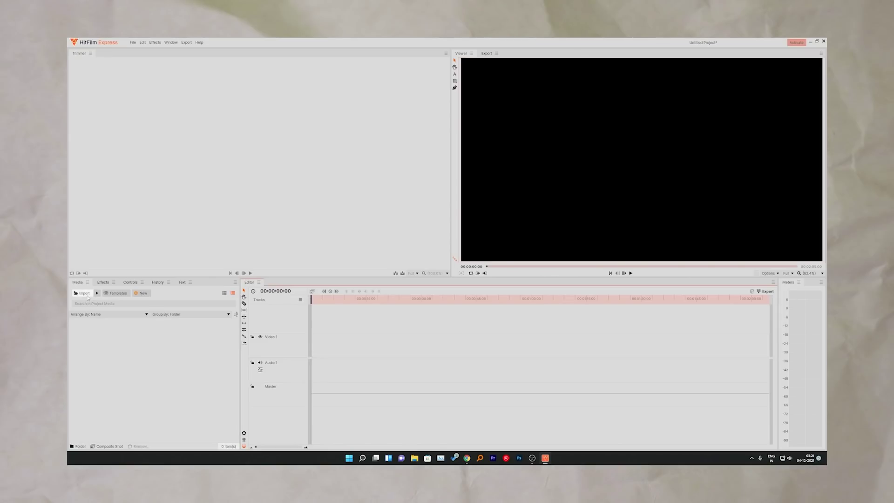
{"action": "left_click_drag", "start_coordinate": [250, 150], "coordinate": [116, 76]}
{"action": "left_click", "coordinate": [373, 242]}
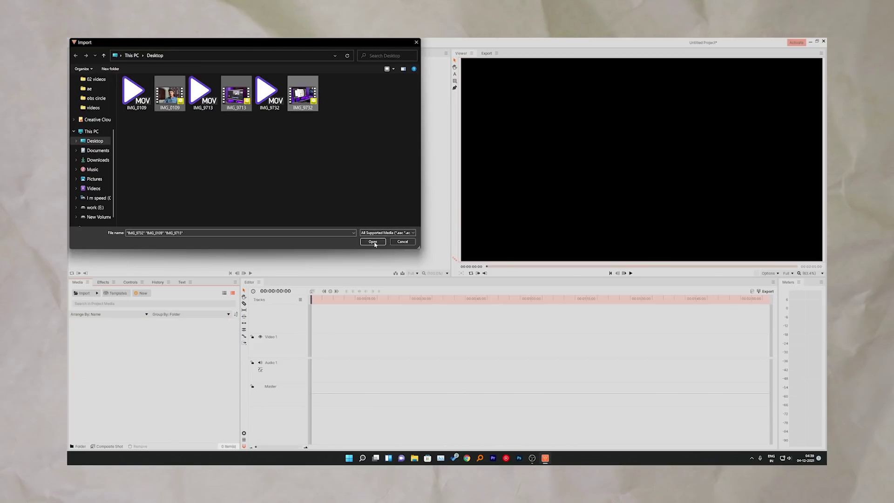
{"action": "left_click", "coordinate": [374, 242]}
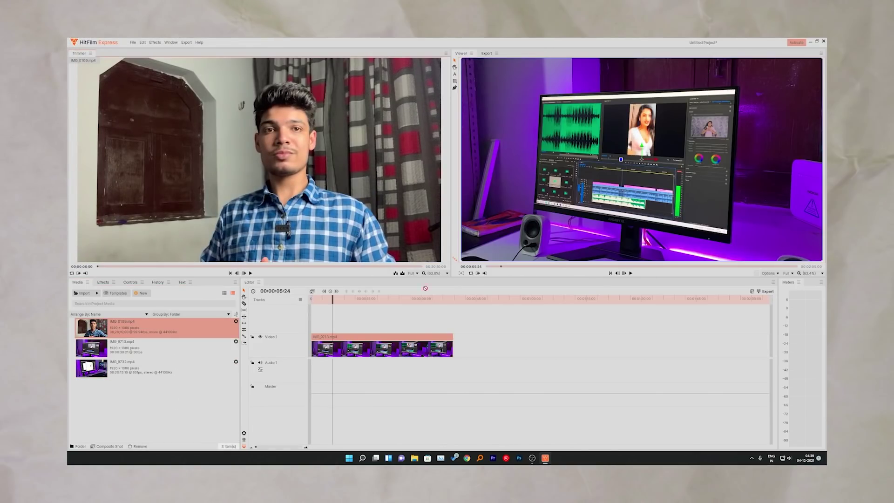
Step: Place IMG_0109.mp4 after the existing clip on the Video 1 track and shift its picture back left in the frame
{"action": "left_click_drag", "start_coordinate": [92, 328], "coordinate": [457, 347]}
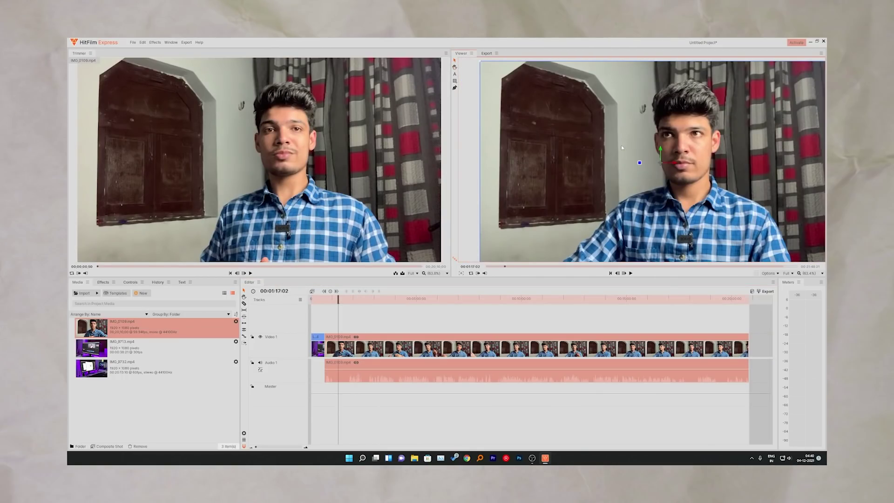
{"action": "left_click_drag", "start_coordinate": [640, 163], "coordinate": [618, 166]}
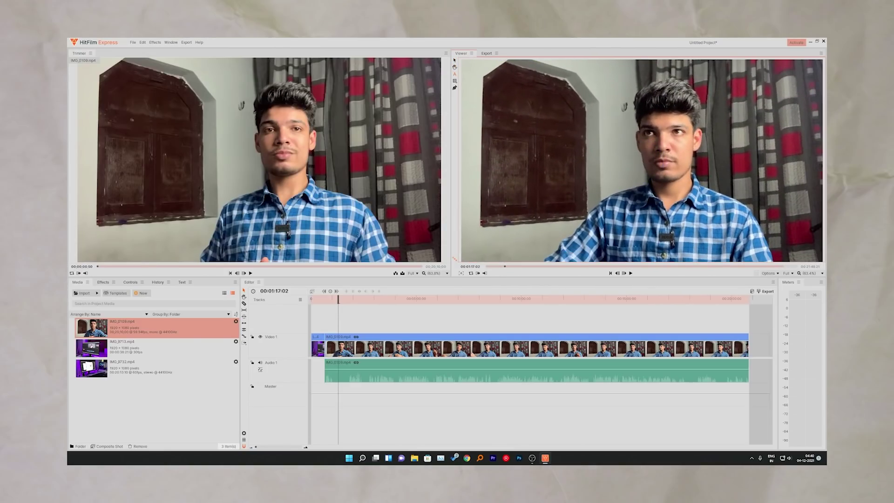
Step: Add the text "wdjahdh" over the video, enlarge it and move it toward the left side of the frame
{"action": "left_click", "coordinate": [561, 117]}
{"action": "type", "text": "jksjhdsh"}
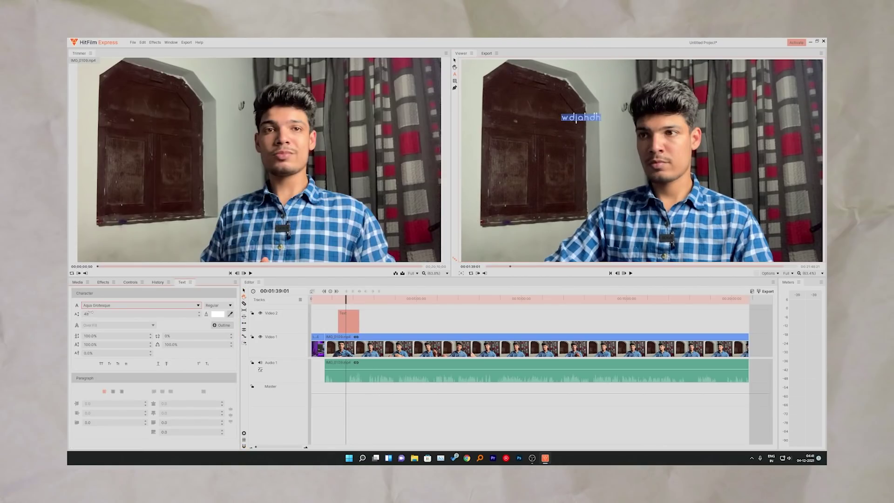
{"action": "left_click_drag", "start_coordinate": [90, 313], "coordinate": [121, 312]}
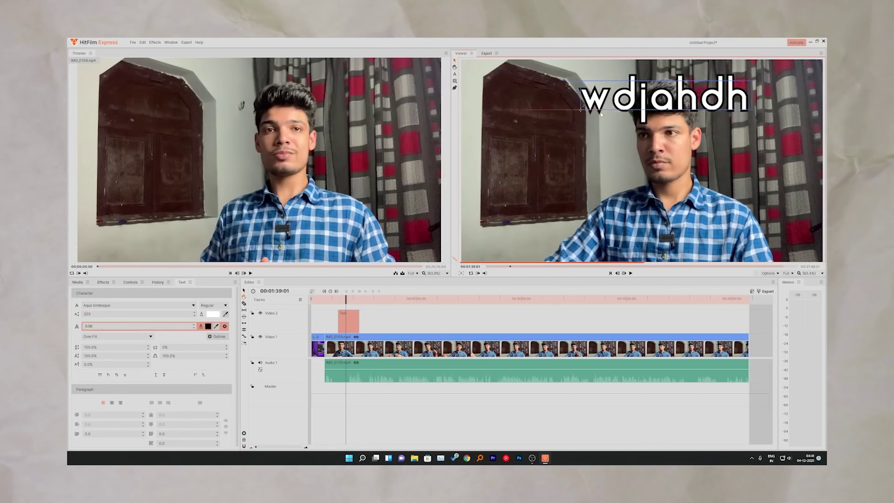
{"action": "left_click_drag", "start_coordinate": [601, 114], "coordinate": [506, 112]}
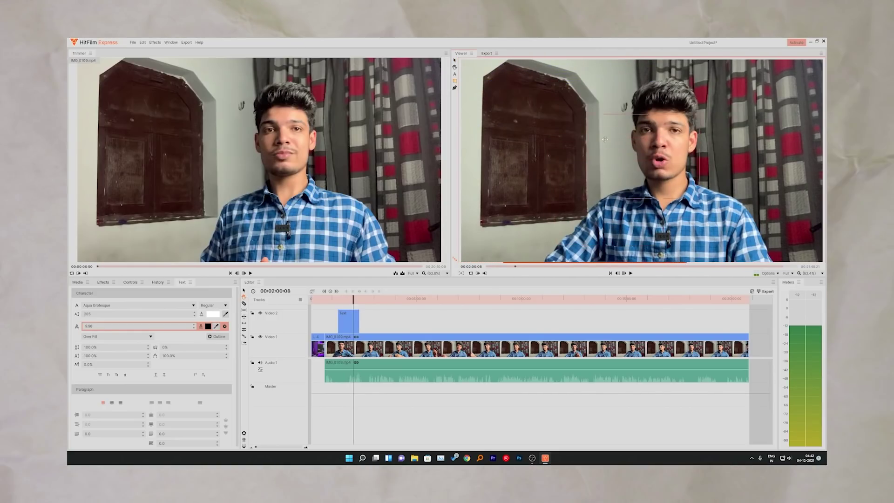
Step: Draw a mask on the IMG_0109 clip and adjust the feature size of its Sharpen effect
{"action": "left_click_drag", "start_coordinate": [498, 121], "coordinate": [519, 120]}
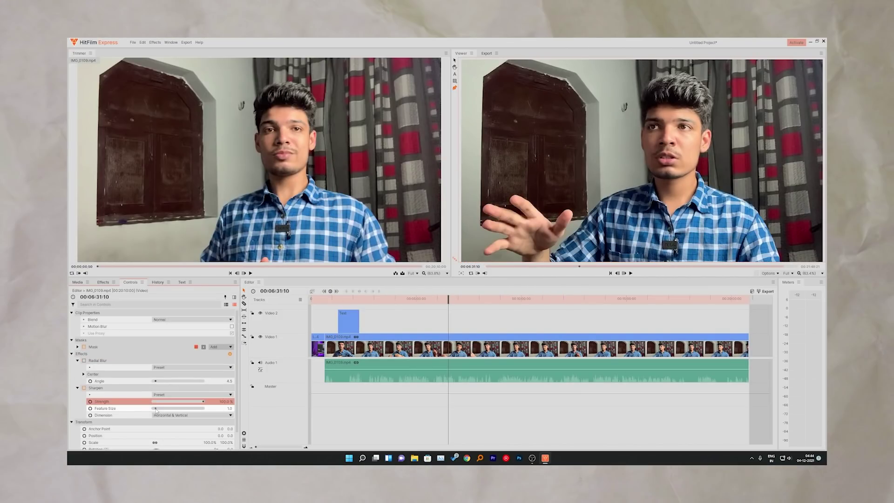
{"action": "mouse_move", "coordinate": [156, 409]}
{"action": "left_mouse_down"}
{"action": "mouse_move", "coordinate": [186, 409]}
{"action": "mouse_move", "coordinate": [156, 409]}
{"action": "left_mouse_up"}
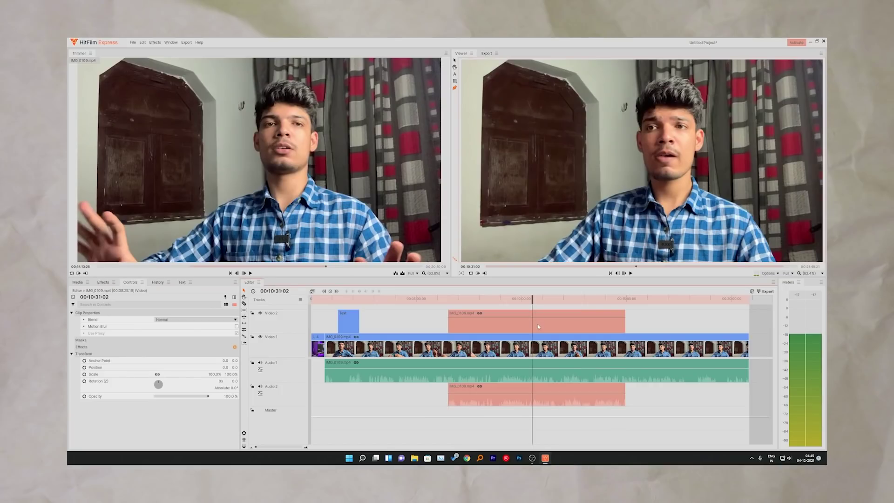
Step: Open the timeline's export options and examine the Export Now and Add to Queue choices
{"action": "right_click", "coordinate": [530, 332]}
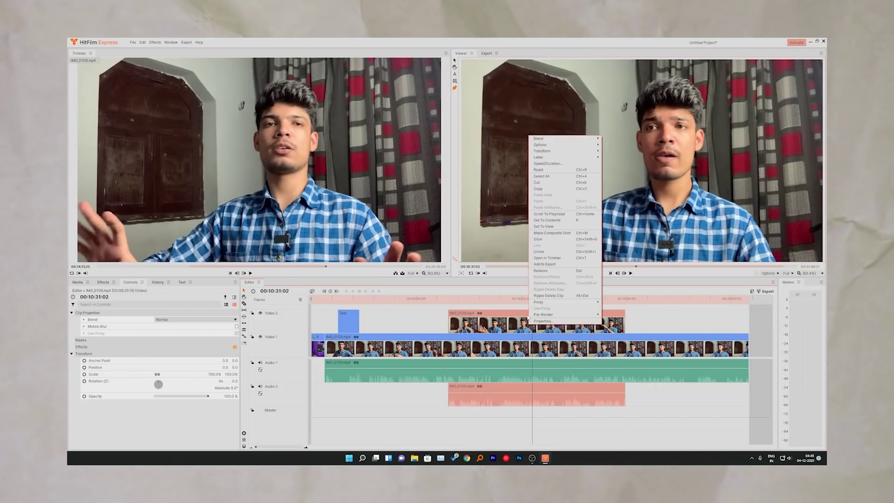
{"action": "left_click", "coordinate": [766, 291]}
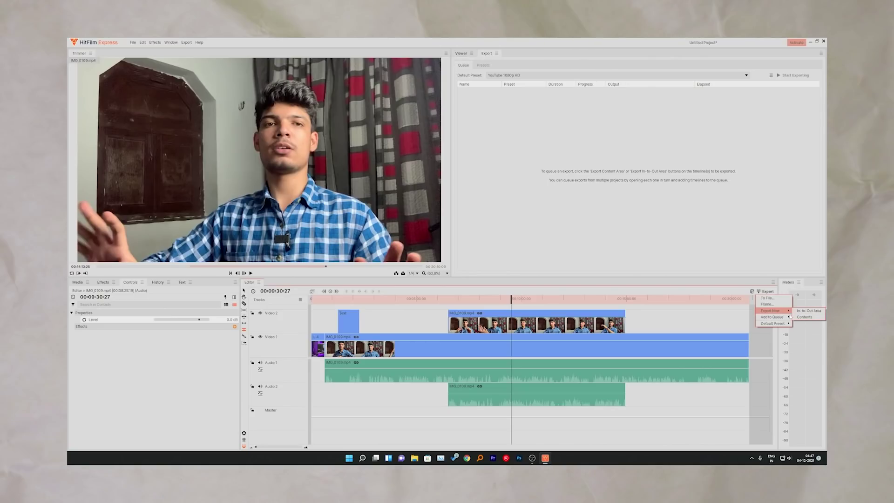
{"action": "mouse_move", "coordinate": [786, 314]}
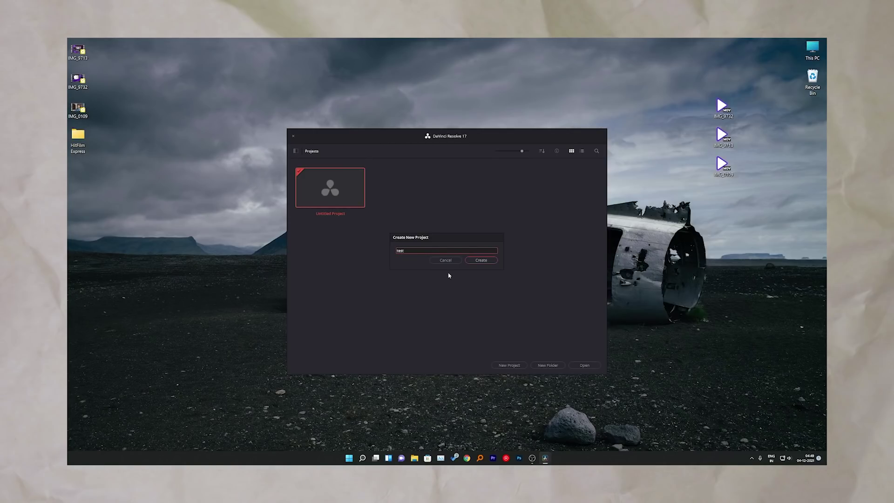
Step: Create the DaVinci Resolve project "test" and tour its Media, Fusion, Color, Fairlight and Deliver pages
{"action": "left_click", "coordinate": [490, 260]}
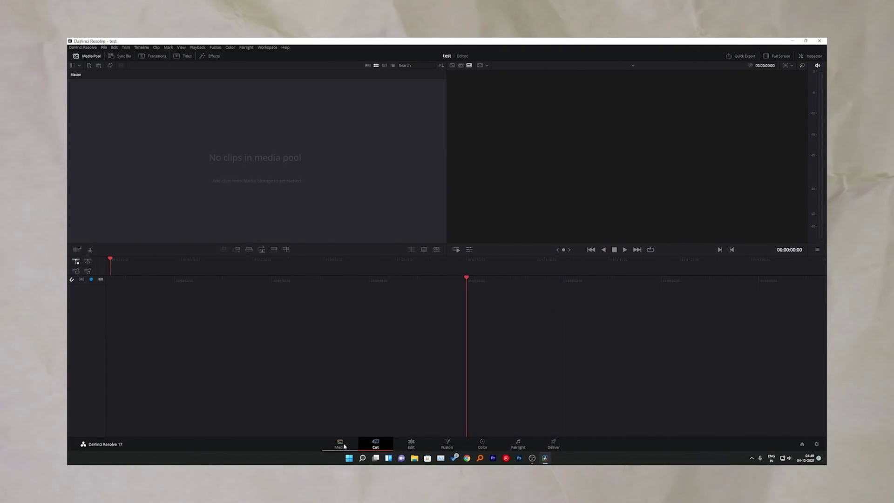
{"action": "left_click", "coordinate": [344, 445]}
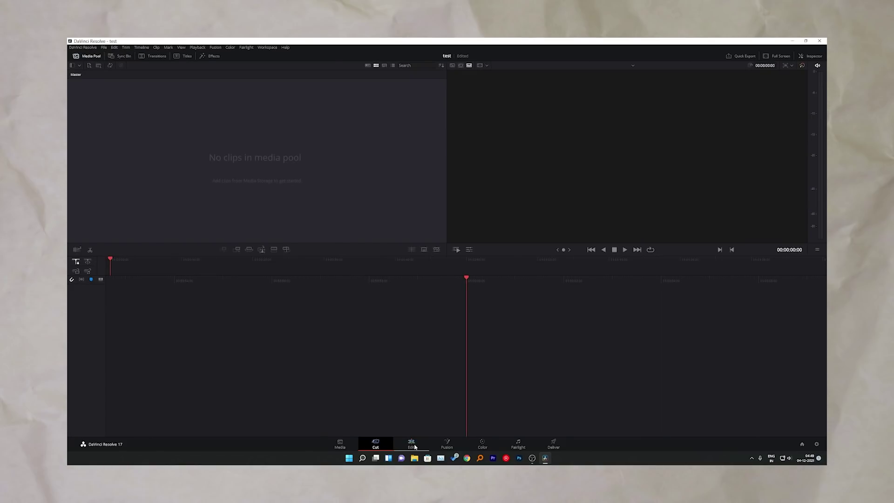
{"action": "left_click", "coordinate": [446, 445]}
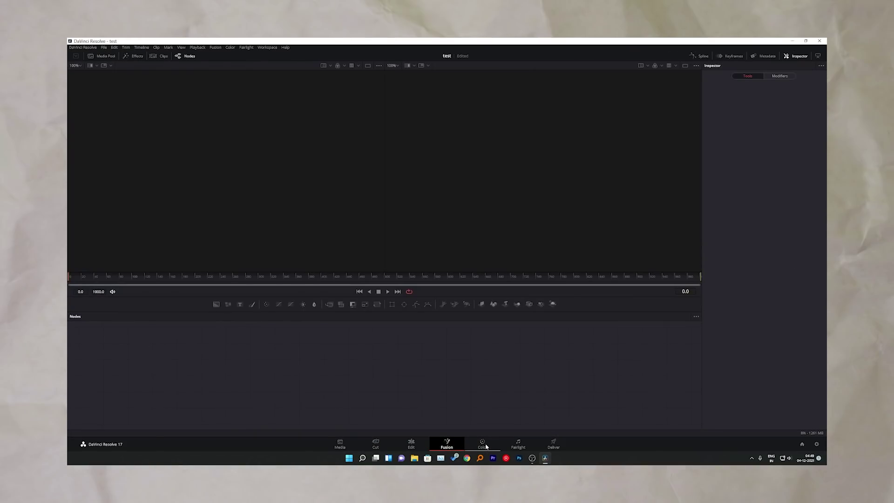
{"action": "left_click", "coordinate": [483, 446]}
{"action": "left_click", "coordinate": [517, 447]}
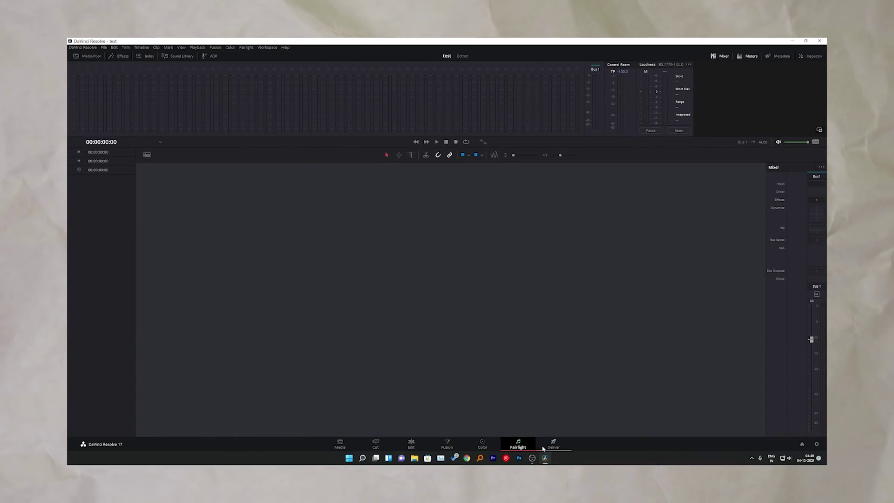
{"action": "left_click", "coordinate": [550, 447]}
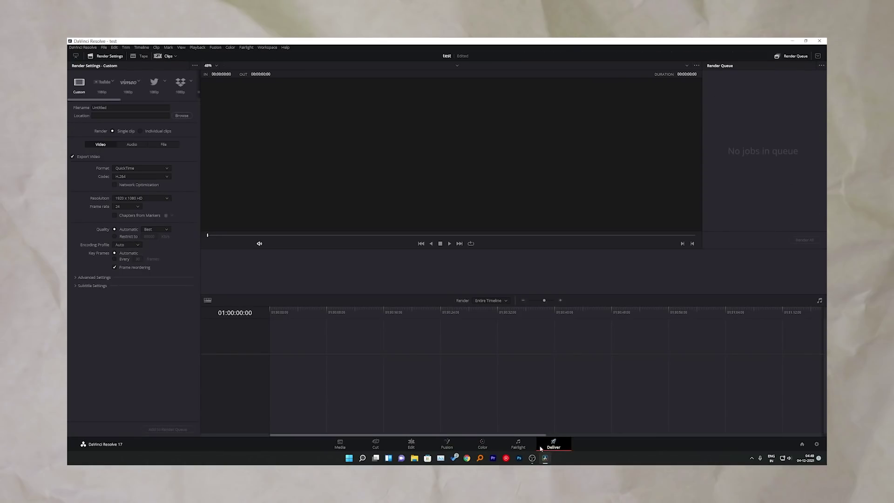
Step: Place IMG_9713.mp4 on a new timeline on the Cut page and play it
{"action": "left_click", "coordinate": [375, 445]}
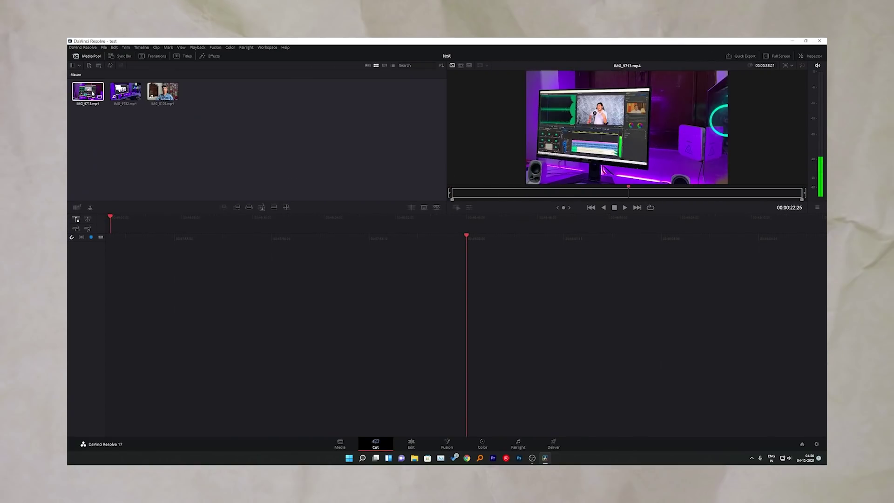
{"action": "left_click_drag", "start_coordinate": [92, 93], "coordinate": [229, 339]}
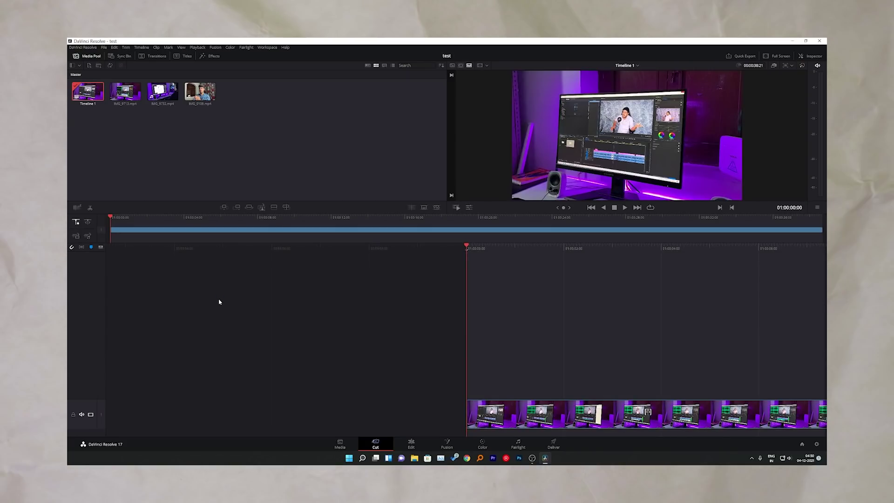
{"action": "key", "text": "space"}
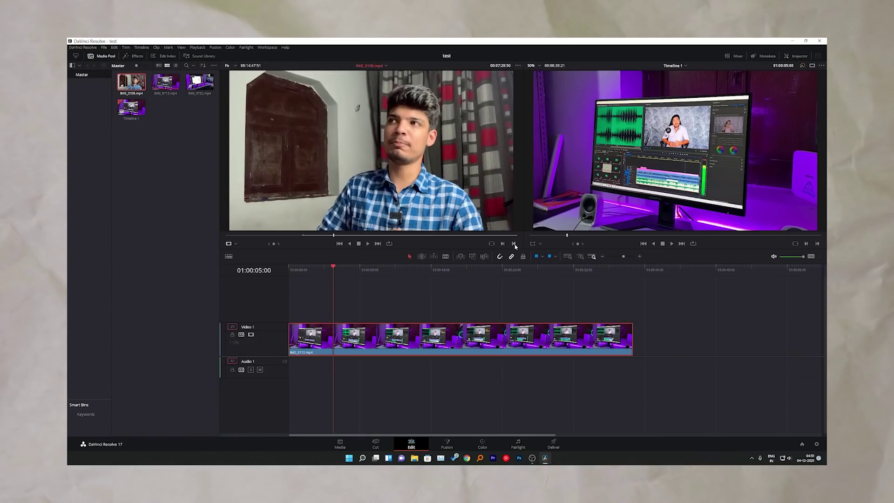
Step: Append IMG_0109.mp4 after the IMG_9713 clip on the Edit page's Video 1 track and split it at several points
{"action": "left_click_drag", "start_coordinate": [559, 256], "coordinate": [636, 342]}
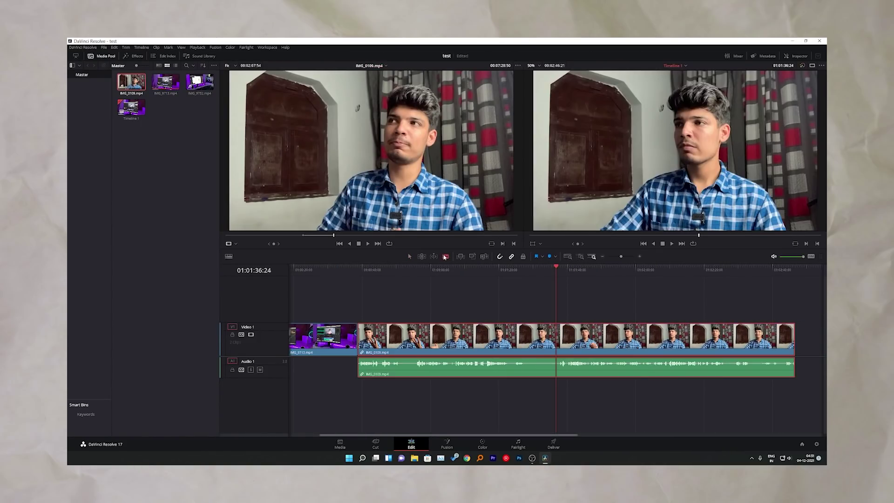
{"action": "left_click", "coordinate": [531, 338]}
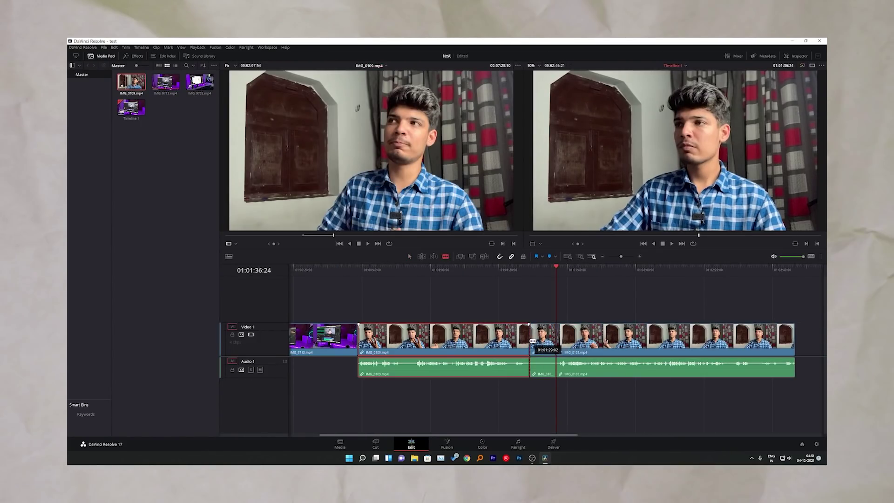
{"action": "left_click", "coordinate": [595, 337]}
{"action": "left_click", "coordinate": [625, 338]}
Step: Ripple cut the IMG_0109 piece just after the playhead out of the timeline
{"action": "key", "text": "a"}
{"action": "right_click", "coordinate": [577, 343]}
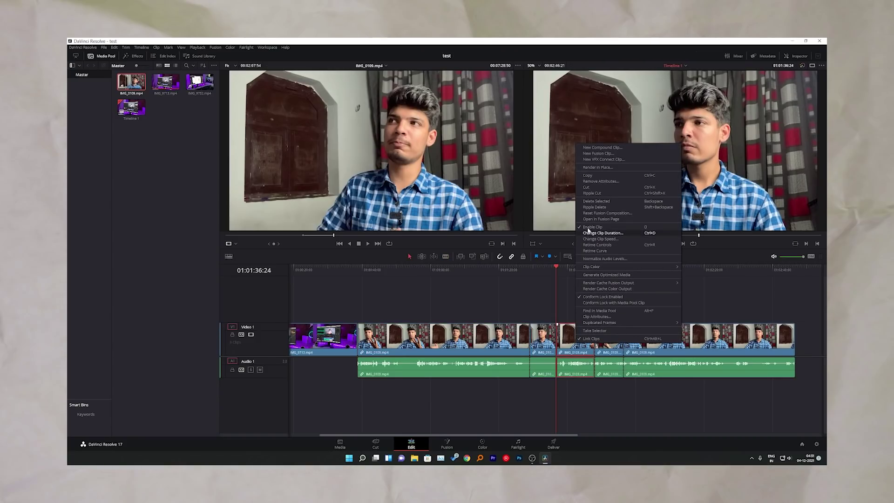
{"action": "left_click", "coordinate": [592, 193]}
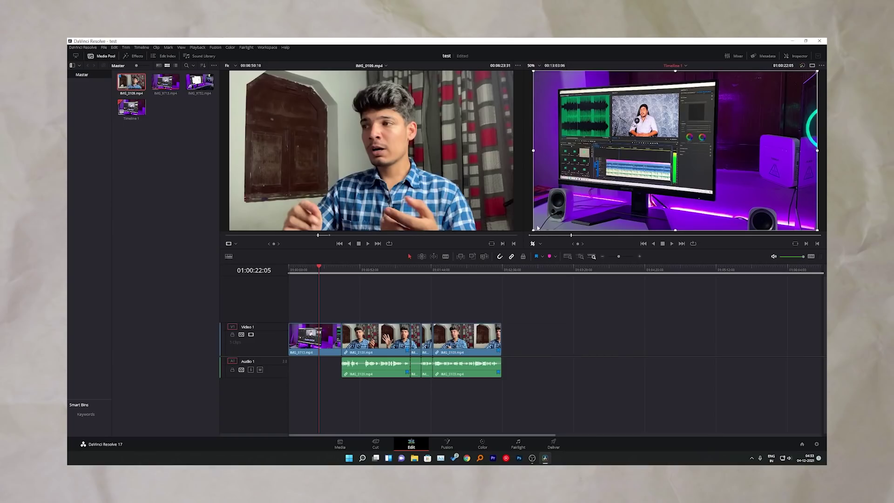
Step: Try the on-screen crop on the IMG_9713 clip, play toward the cut to IMG_0109 and browse the video and Open FX transitions
{"action": "mouse_move", "coordinate": [534, 151]}
{"action": "left_mouse_down"}
{"action": "mouse_move", "coordinate": [601, 154]}
{"action": "mouse_move", "coordinate": [530, 155]}
{"action": "left_mouse_up"}
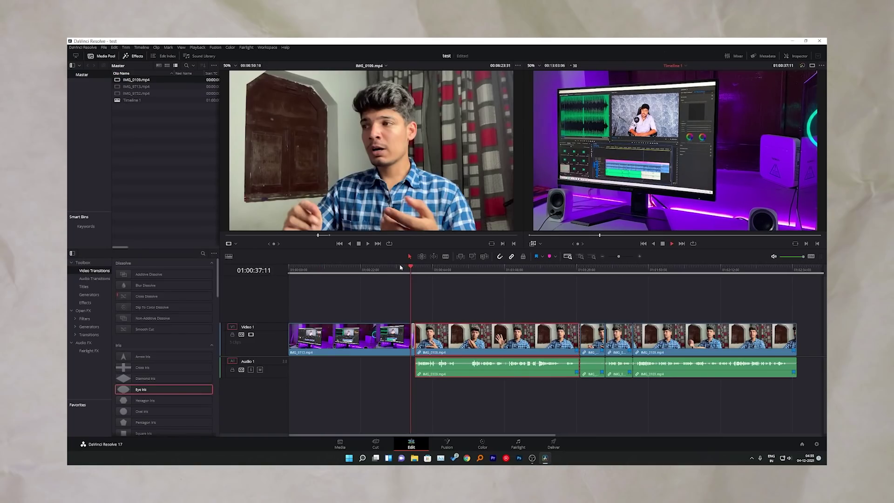
{"action": "key", "text": "space"}
{"action": "scroll", "coordinate": [140, 373], "scroll_direction": "down", "scroll_amount": 6}
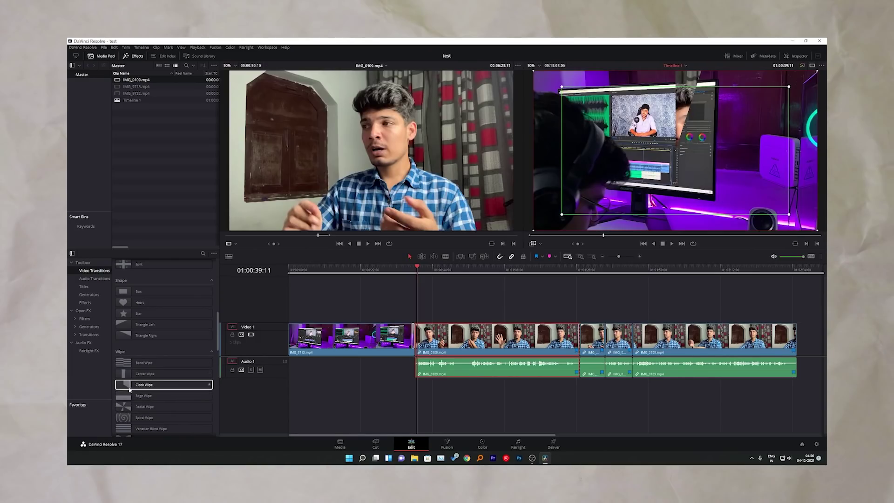
{"action": "left_click", "coordinate": [89, 334]}
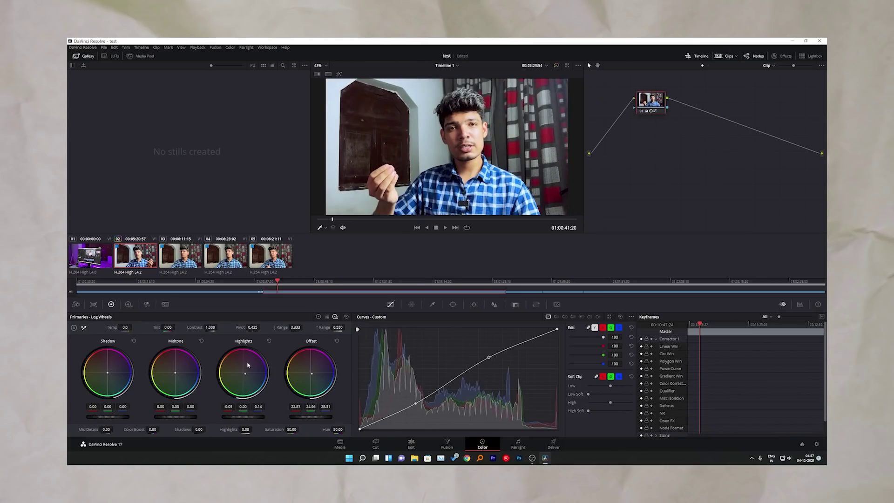
Step: Shift the second clip's midtone balance to -0.04, 0.02, -0.04 and return its shadow wheel to 0.00 on all channels
{"action": "left_click_drag", "start_coordinate": [176, 374], "coordinate": [173, 375]}
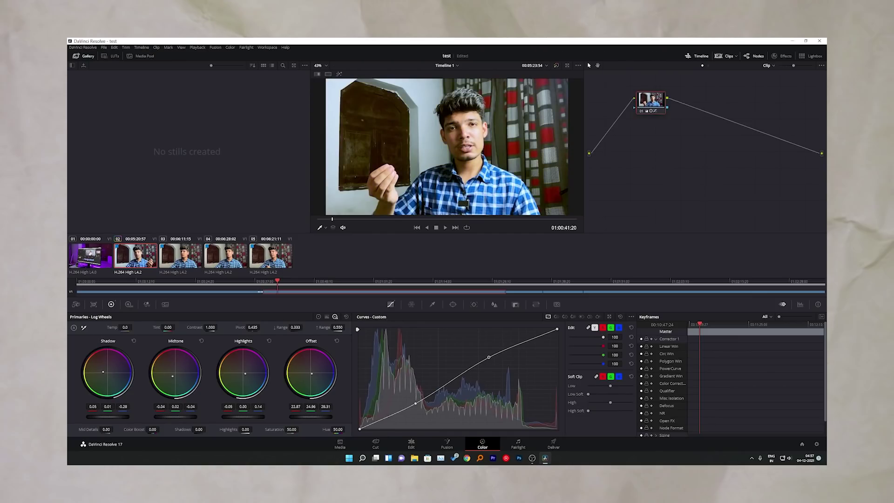
{"action": "left_click_drag", "start_coordinate": [105, 375], "coordinate": [107, 373]}
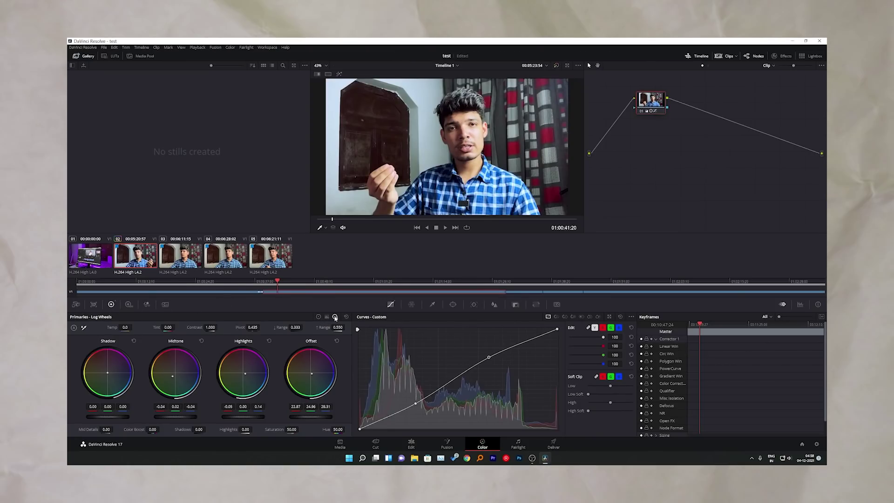
Step: Inspect the IMG_0109 audio clip on the Fairlight page and choose the YouTube 1080p render preset on the Deliver page
{"action": "left_click", "coordinate": [524, 445]}
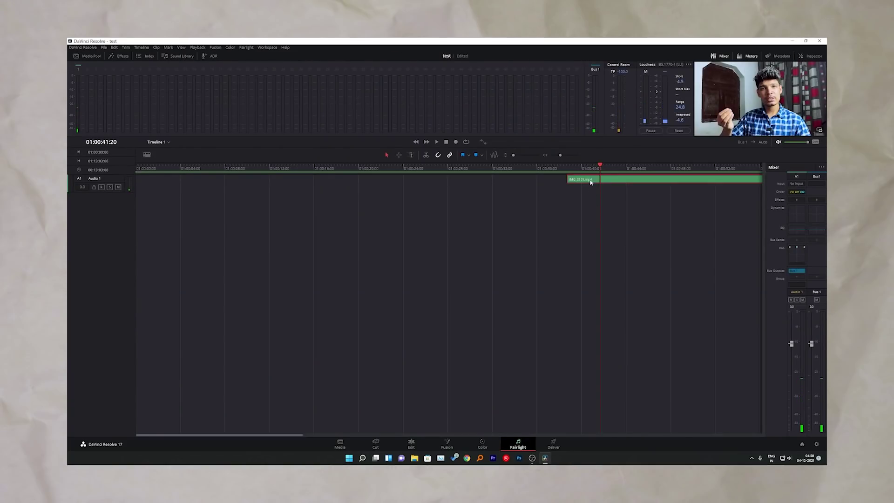
{"action": "left_click", "coordinate": [627, 183]}
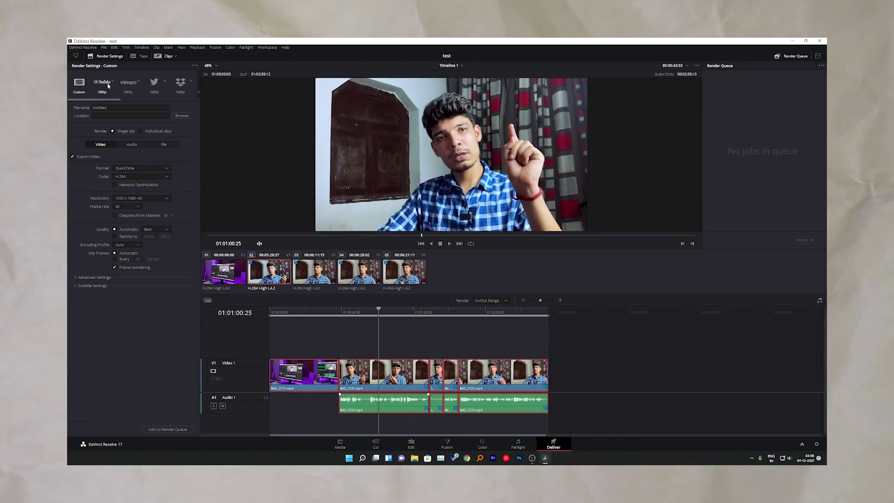
{"action": "left_click", "coordinate": [107, 85]}
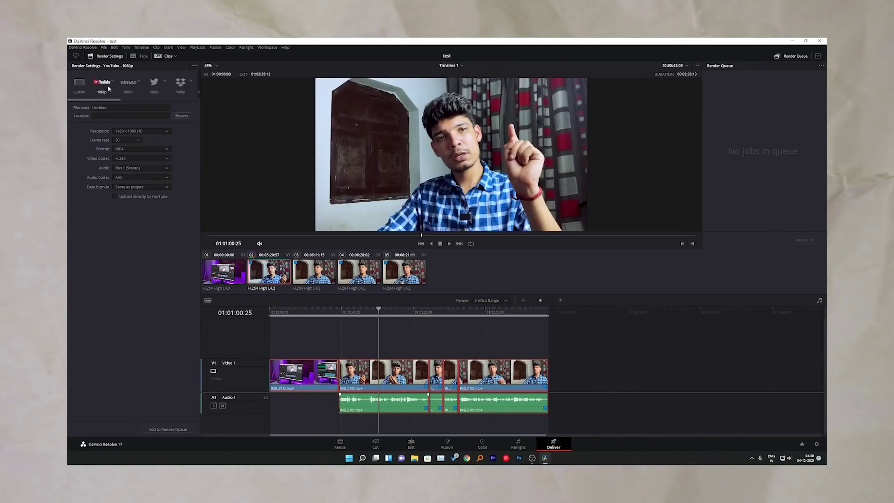